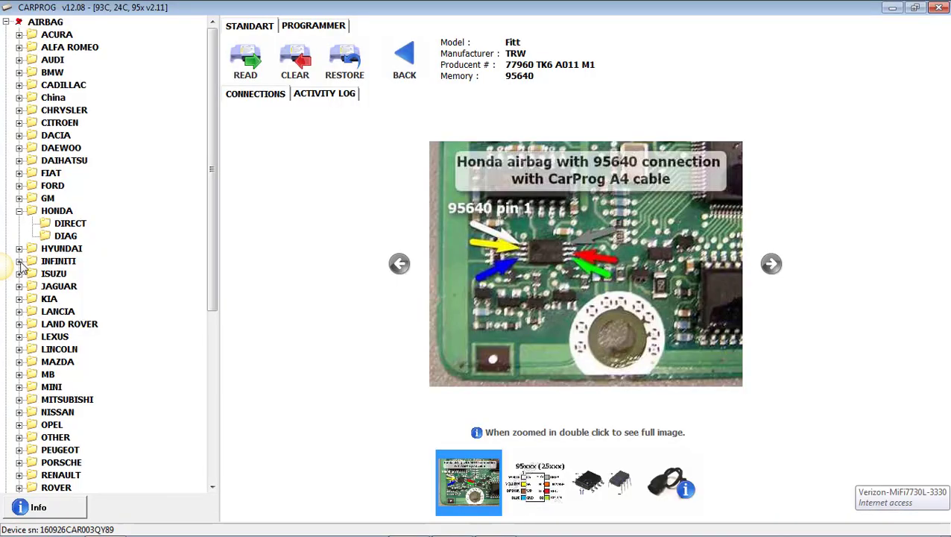
- Open the Honda direct-connection airbag list and load the TRW Fitt entry with part number 77960 TK6 A011 M1
{"action": "left_click", "coordinate": [70, 224]}
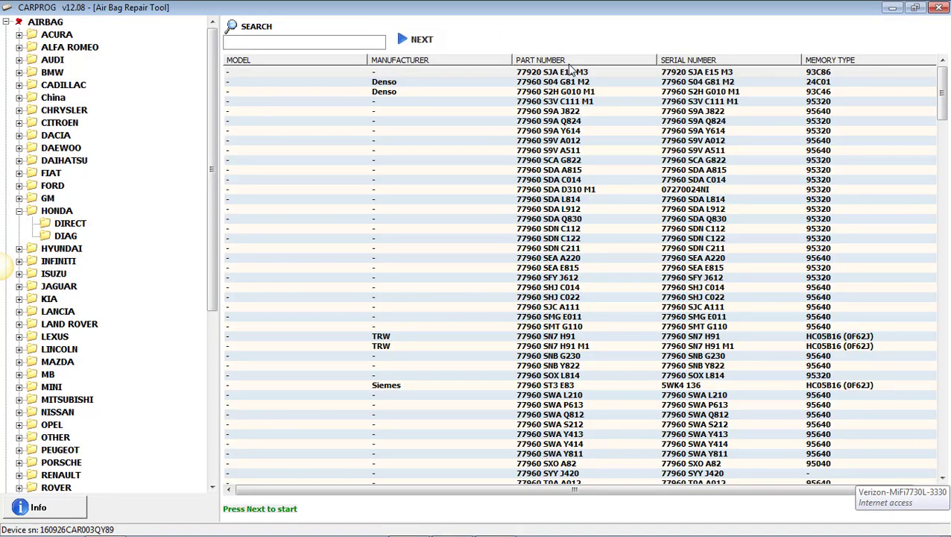
{"action": "left_click", "coordinate": [944, 369]}
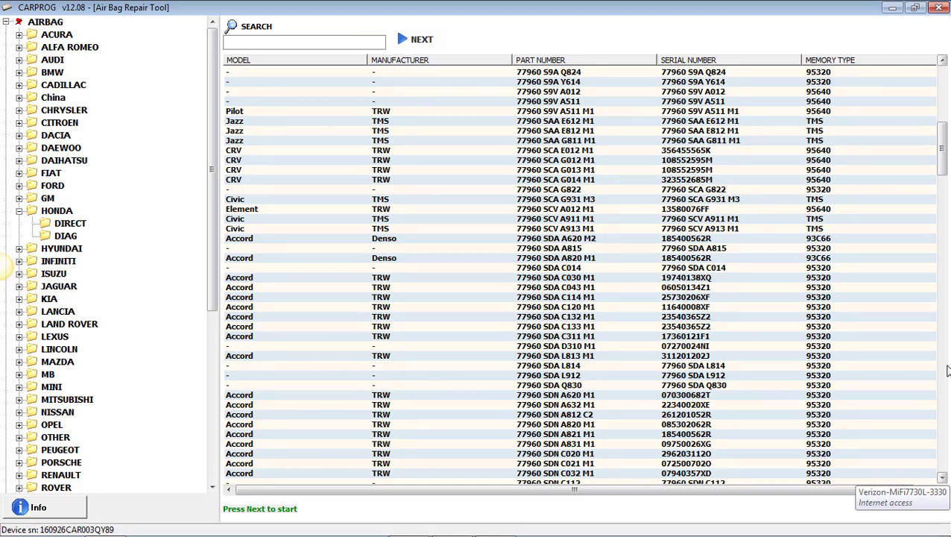
{"action": "left_click", "coordinate": [944, 336]}
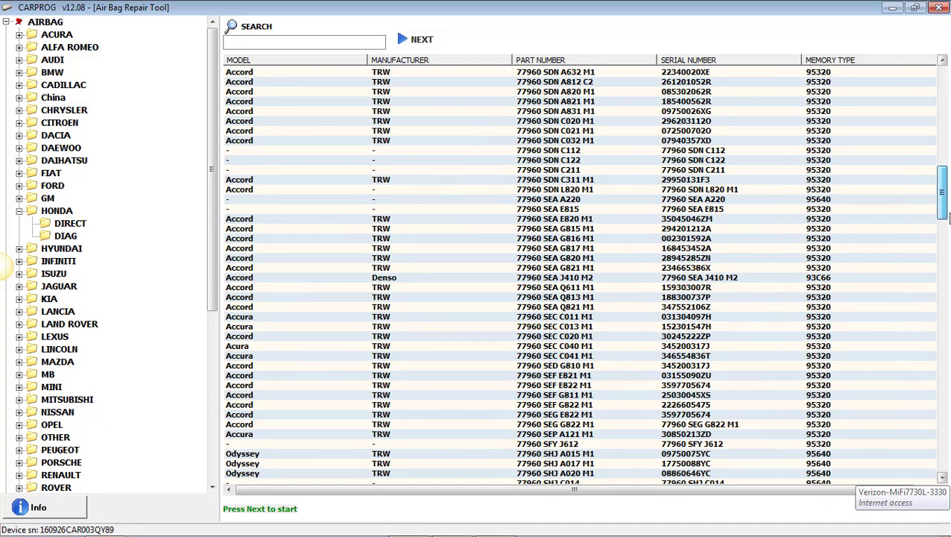
{"action": "left_click", "coordinate": [943, 332]}
{"action": "left_click", "coordinate": [945, 350]}
{"action": "left_click", "coordinate": [945, 393]}
{"action": "left_click", "coordinate": [946, 424]}
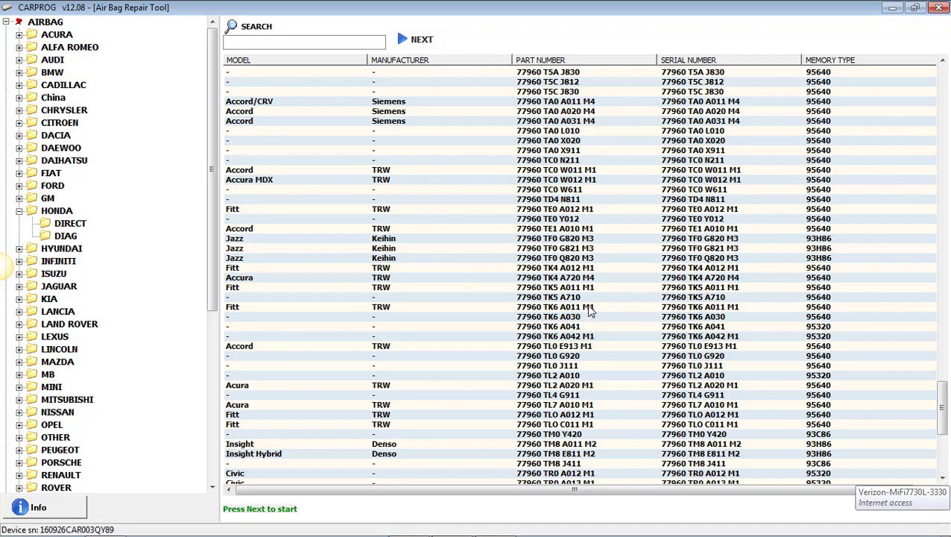
{"action": "left_click", "coordinate": [586, 305]}
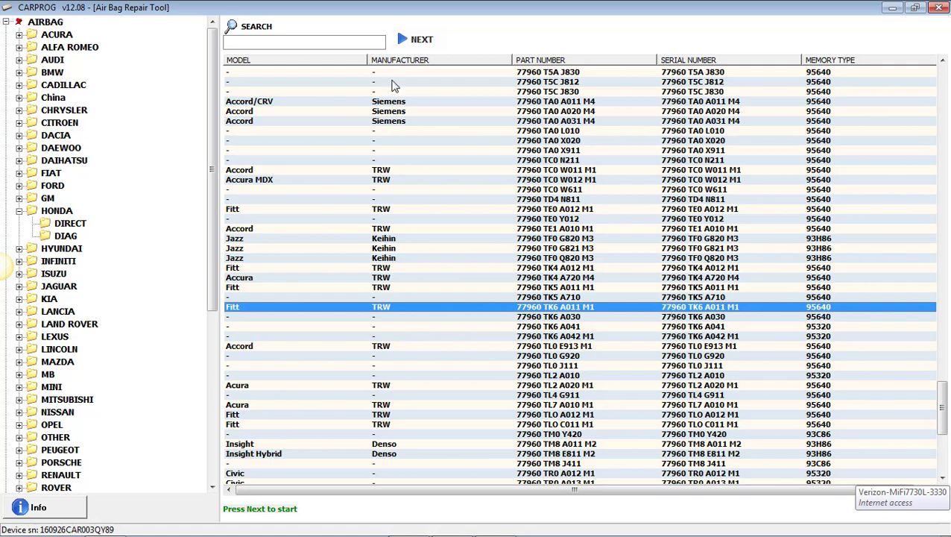
{"action": "left_click", "coordinate": [412, 44]}
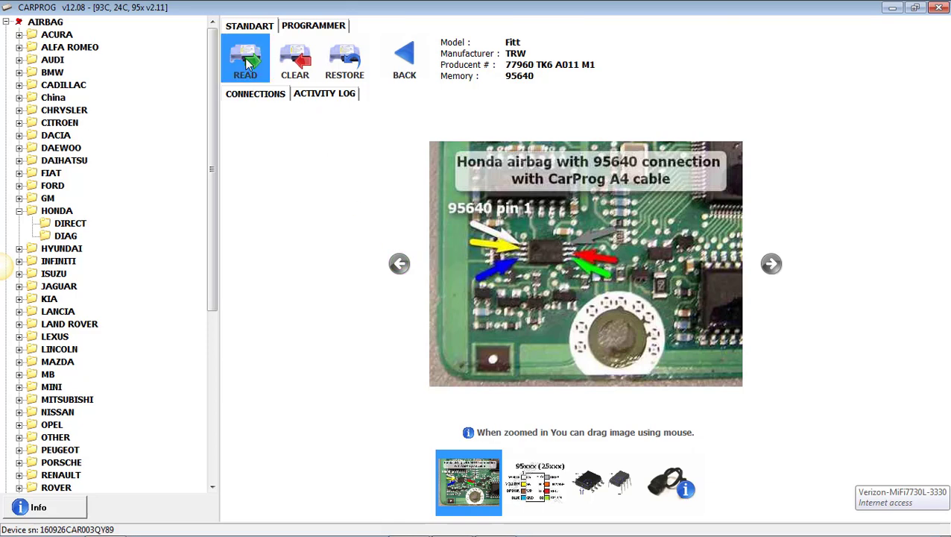
- Try to read the airbag module in standard mode, and return to the Honda part list
{"action": "left_click", "coordinate": [246, 61]}
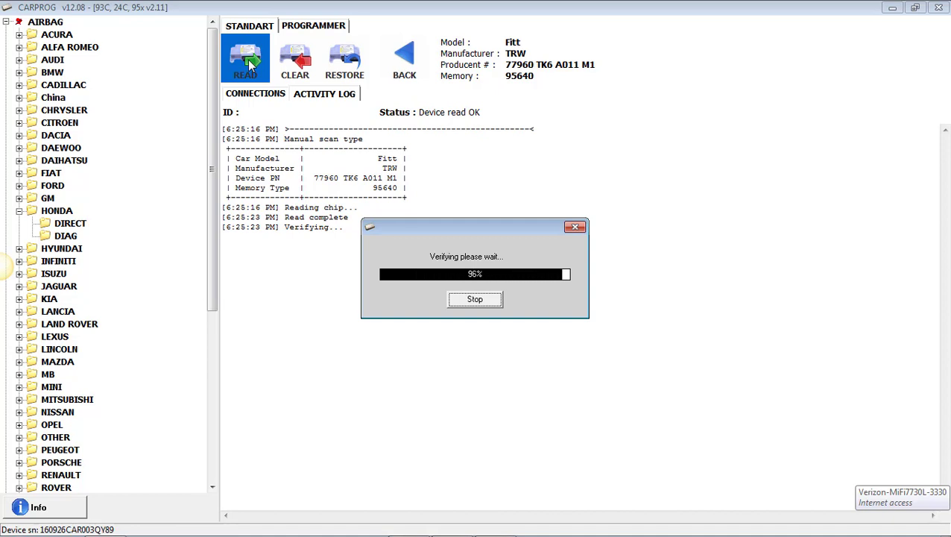
{"action": "left_click", "coordinate": [325, 27]}
{"action": "left_click", "coordinate": [407, 48]}
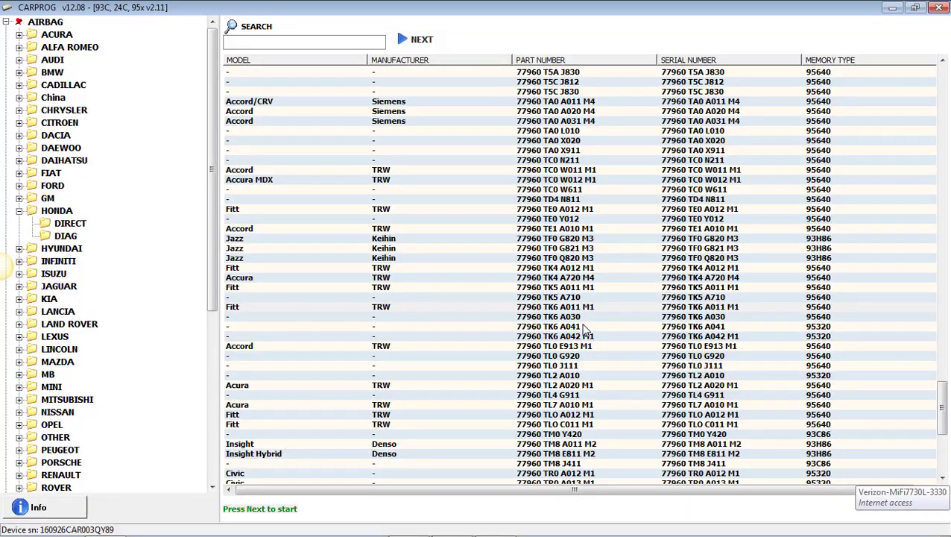
- Reload the TRW Fitt 77960 TK6 A011 M1 entry and try to read the module and search it for crash data
{"action": "left_click", "coordinate": [582, 308]}
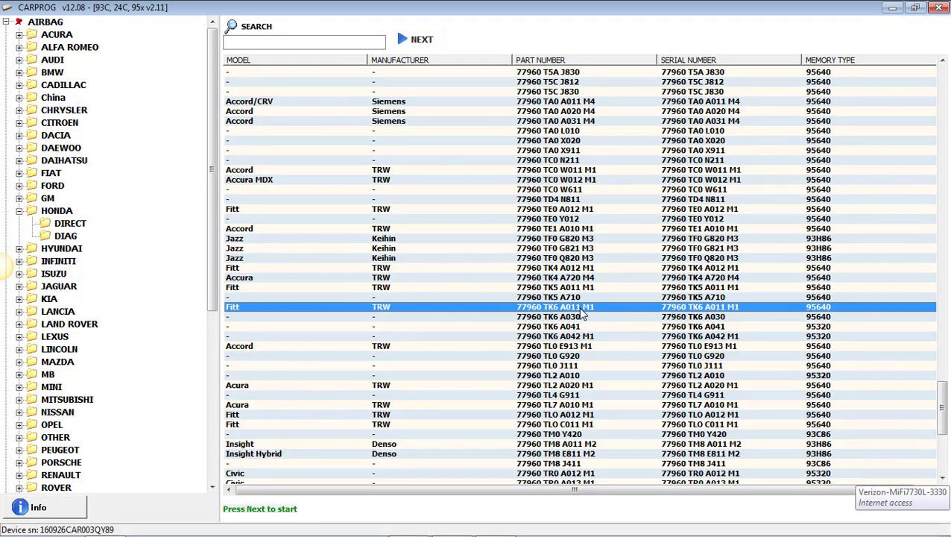
{"action": "left_click", "coordinate": [430, 53]}
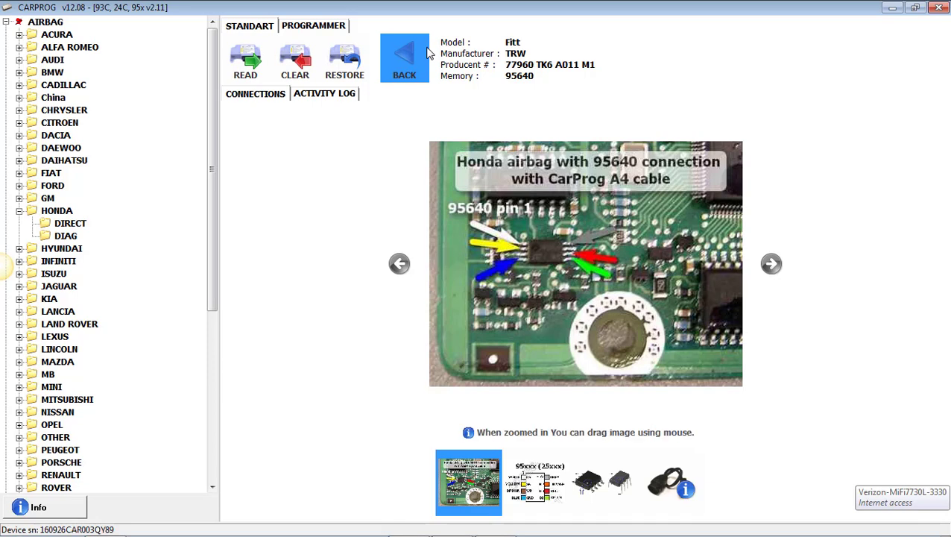
{"action": "left_click", "coordinate": [246, 65]}
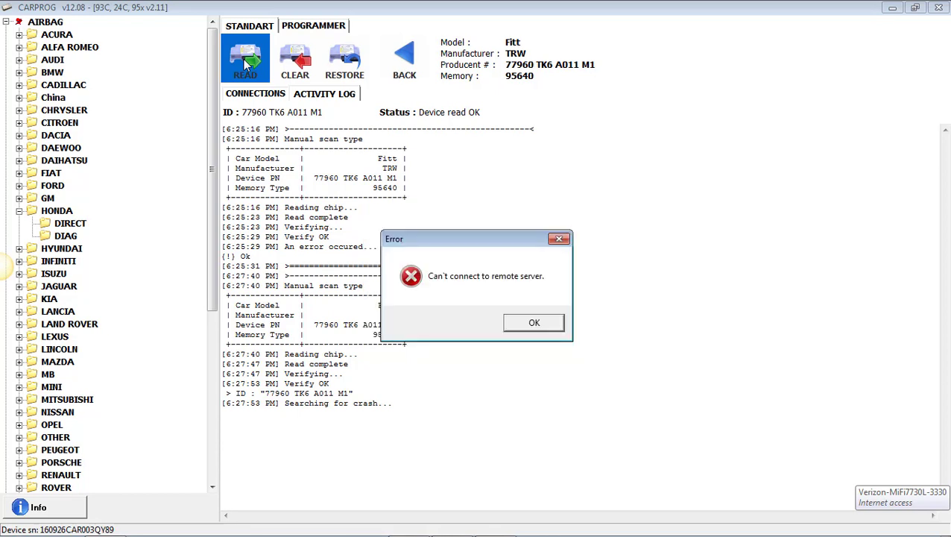
{"action": "left_click", "coordinate": [527, 325]}
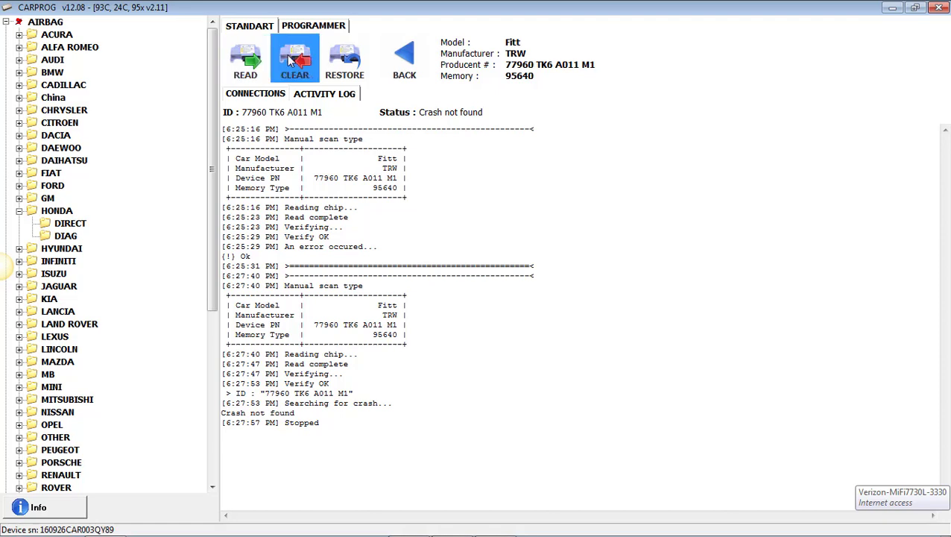
{"action": "left_click", "coordinate": [252, 67]}
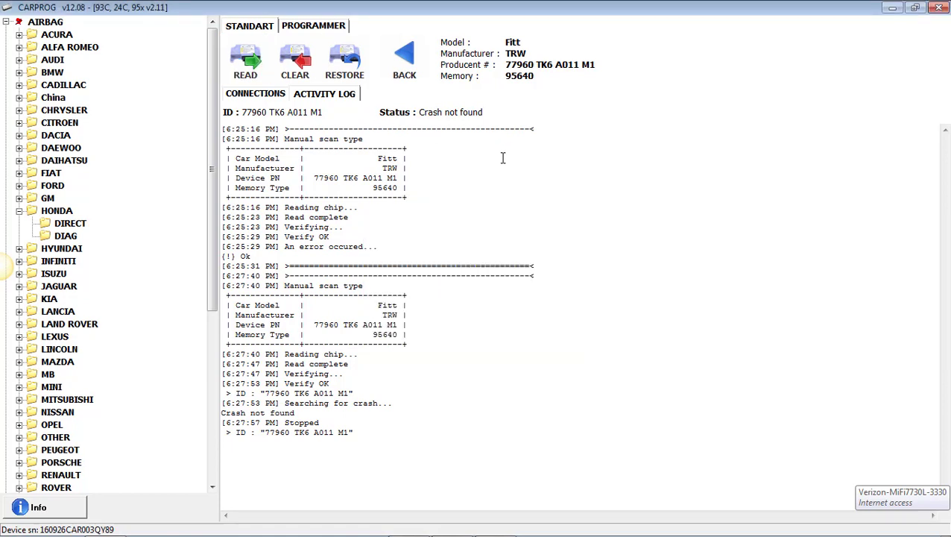
- Read the 95640 EEPROM in programmer mode and highlight the part number row at 0x0320 in the memory dump
{"action": "left_click", "coordinate": [314, 25]}
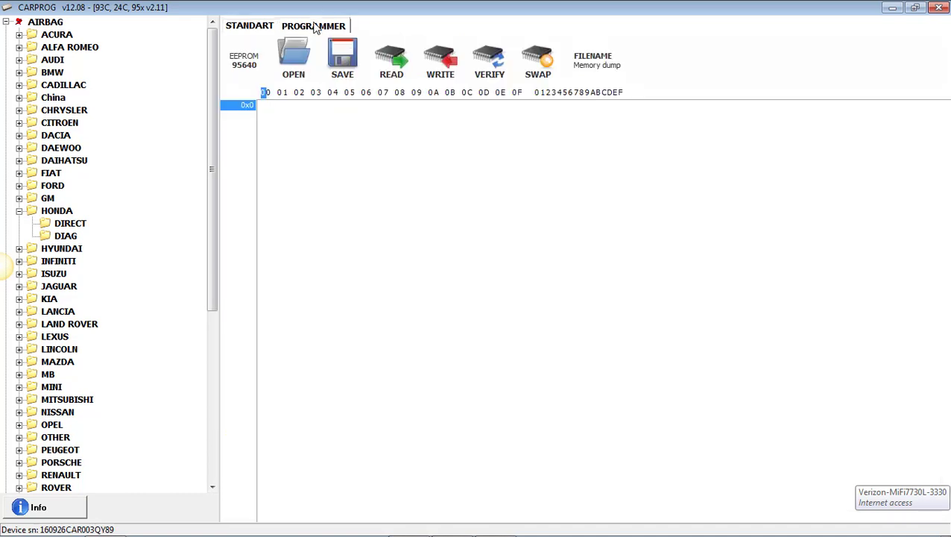
{"action": "left_click", "coordinate": [402, 65]}
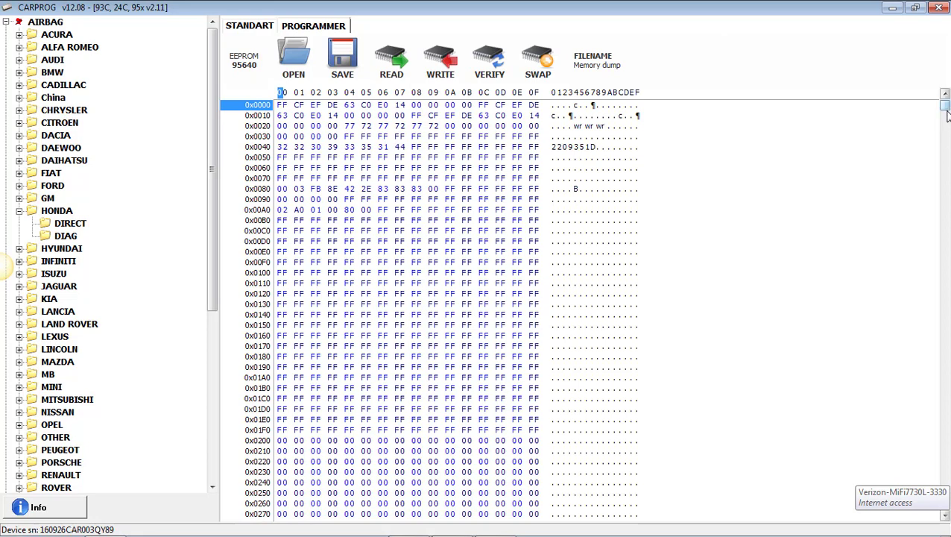
{"action": "left_click_drag", "start_coordinate": [944, 114], "coordinate": [947, 134]}
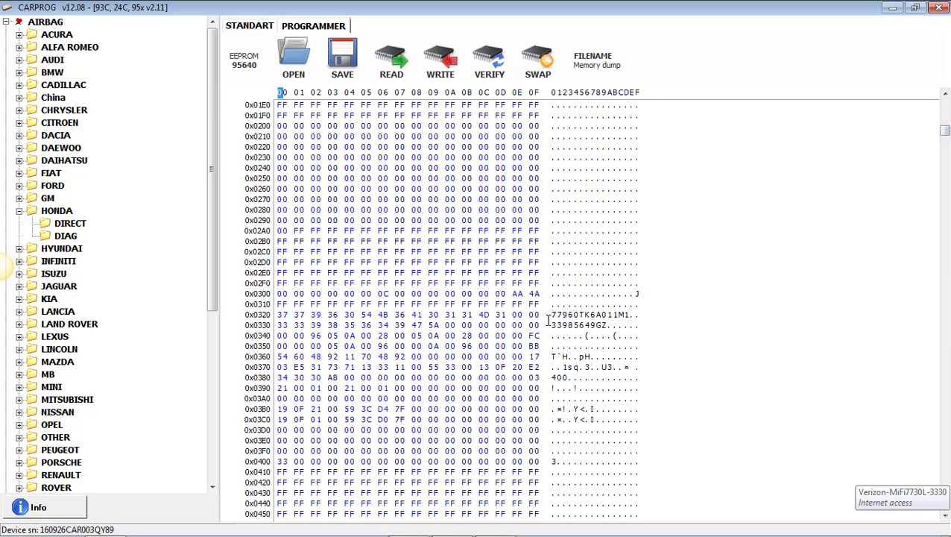
{"action": "mouse_move", "coordinate": [550, 318]}
{"action": "left_mouse_down"}
{"action": "mouse_move", "coordinate": [590, 311]}
{"action": "mouse_move", "coordinate": [553, 308]}
{"action": "left_mouse_up"}
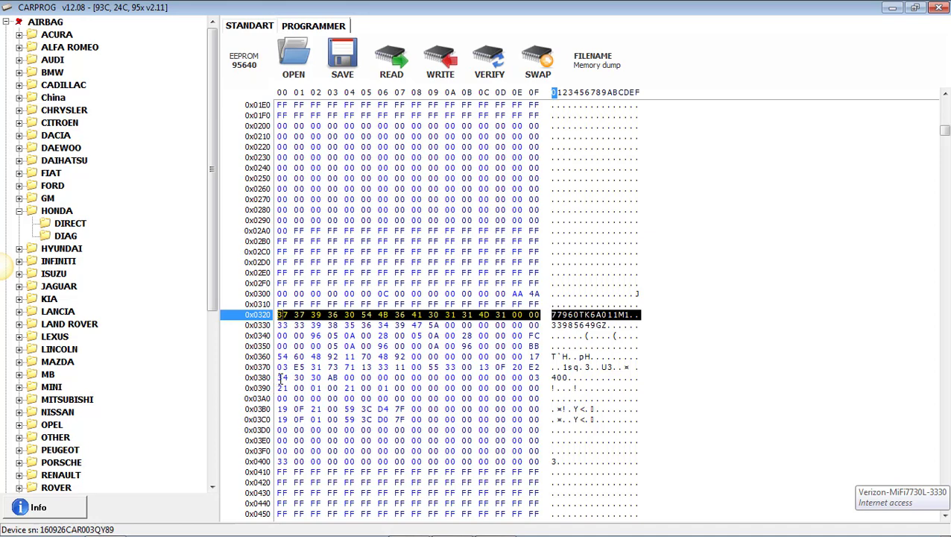
- Examine the crash data bytes in the memory dump from row 0x0380 down to about 0x0400
{"action": "left_click_drag", "start_coordinate": [280, 377], "coordinate": [535, 441]}
{"action": "left_click", "coordinate": [516, 462]}
{"action": "left_click_drag", "start_coordinate": [591, 430], "coordinate": [575, 398]}
- Read the module again in standard mode to search for crash data, and clear the crash from the chip
{"action": "left_click", "coordinate": [245, 30]}
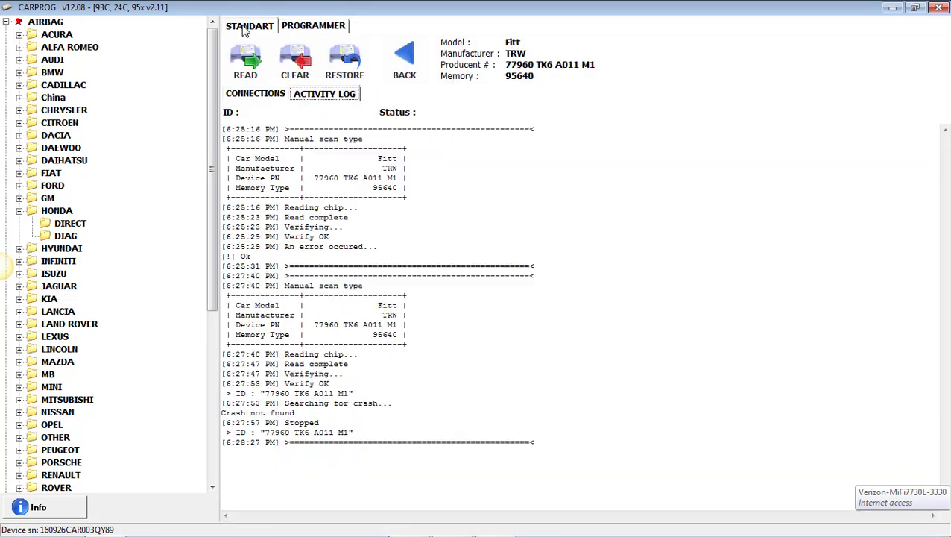
{"action": "left_click", "coordinate": [244, 47]}
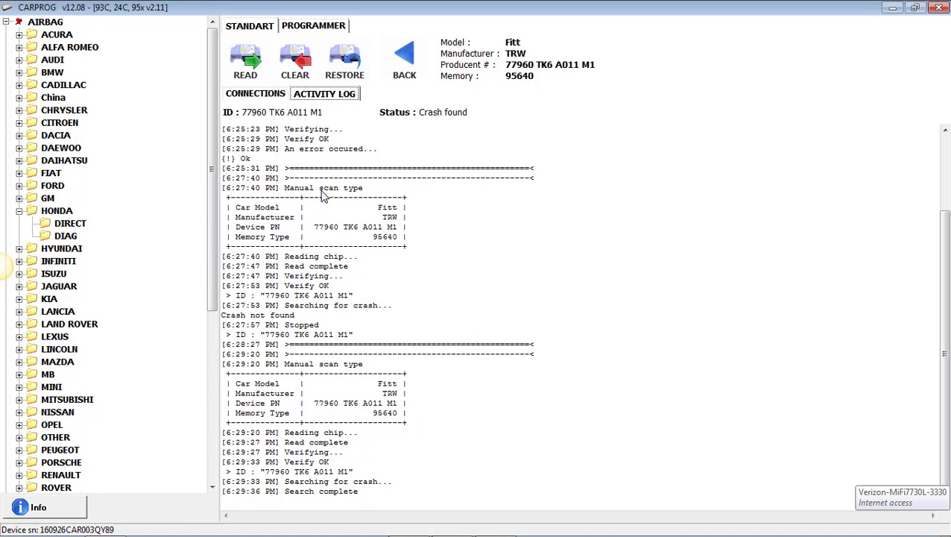
{"action": "left_click", "coordinate": [300, 65]}
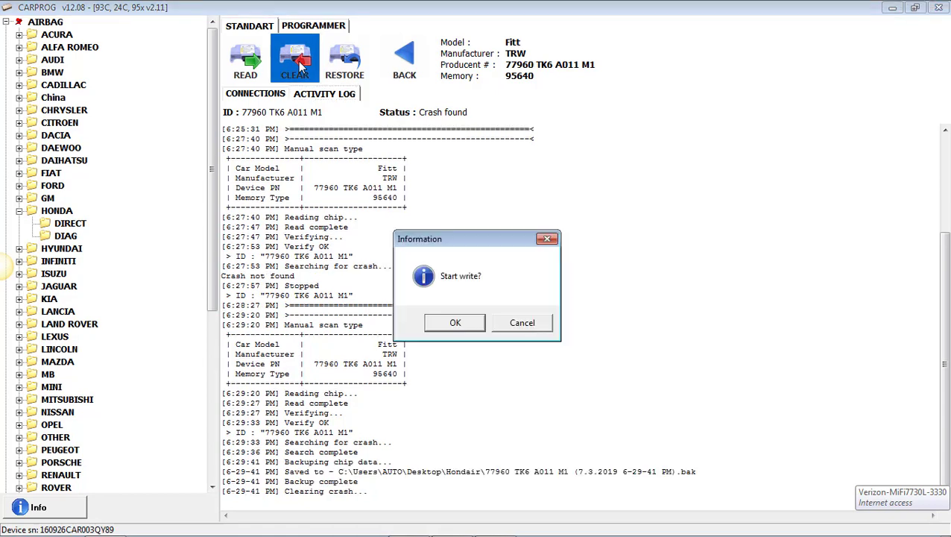
{"action": "left_click", "coordinate": [468, 325]}
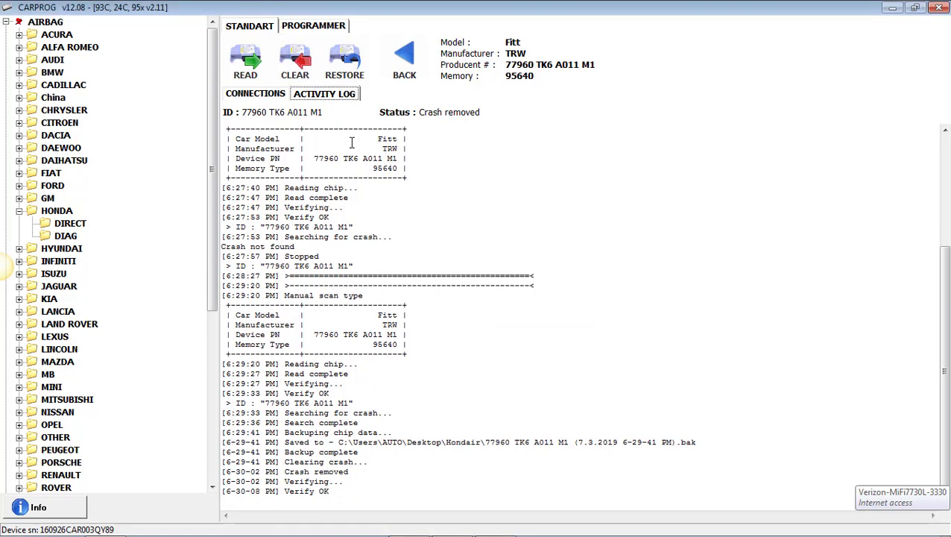
- Return to the earlier memory dump and highlight the original crash data from row 0x0380 to 0x0400
{"action": "left_click", "coordinate": [344, 60]}
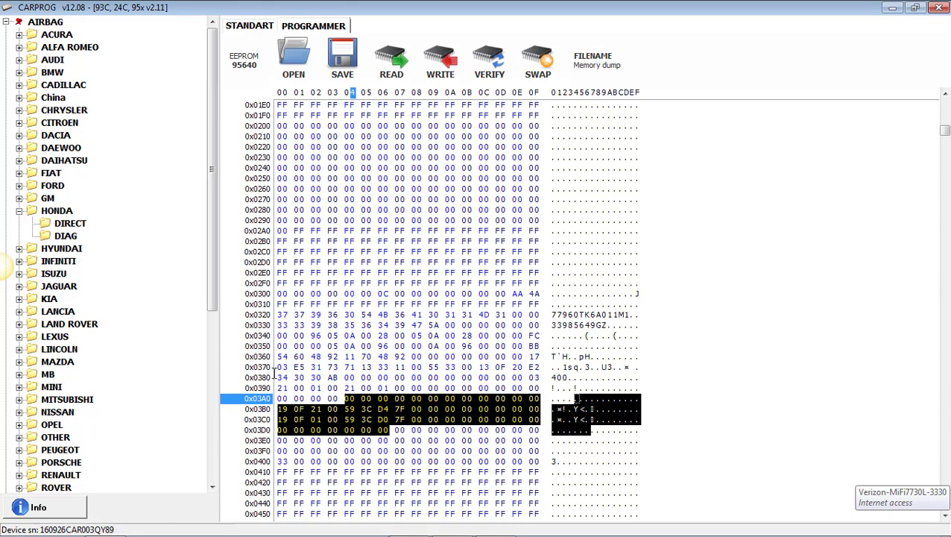
{"action": "left_click", "coordinate": [337, 445]}
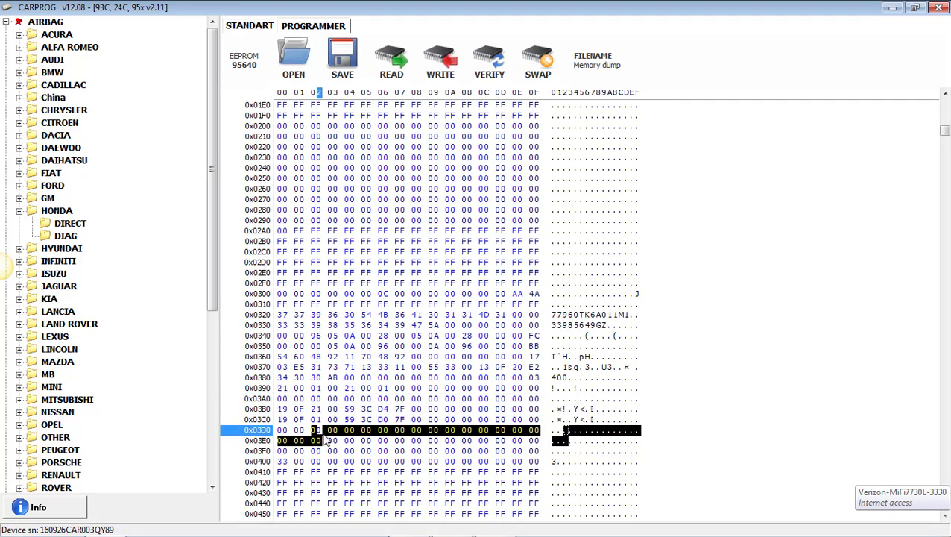
{"action": "left_click_drag", "start_coordinate": [282, 377], "coordinate": [410, 462]}
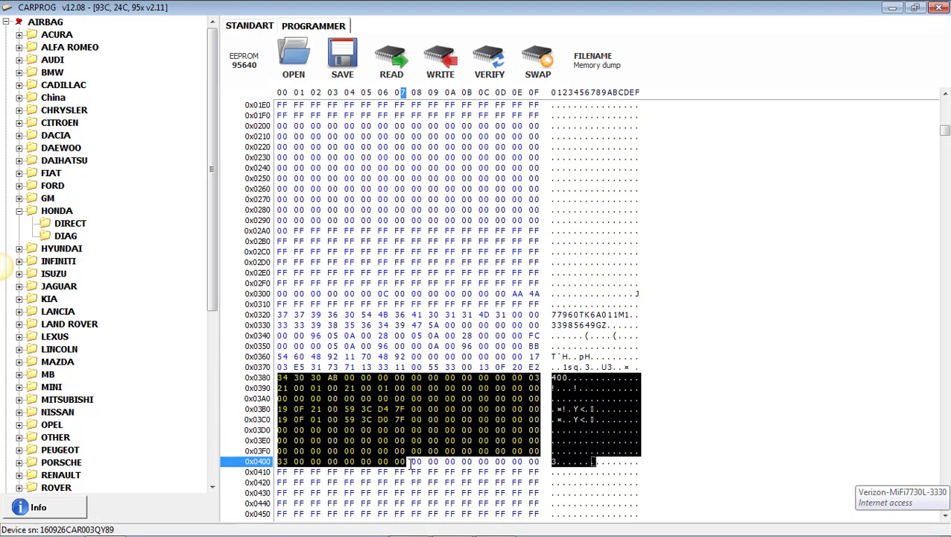
- Reread the EEPROM in programmer mode and highlight rows 0x0380 to 0x0400 to check the crash data area
{"action": "left_click", "coordinate": [393, 67]}
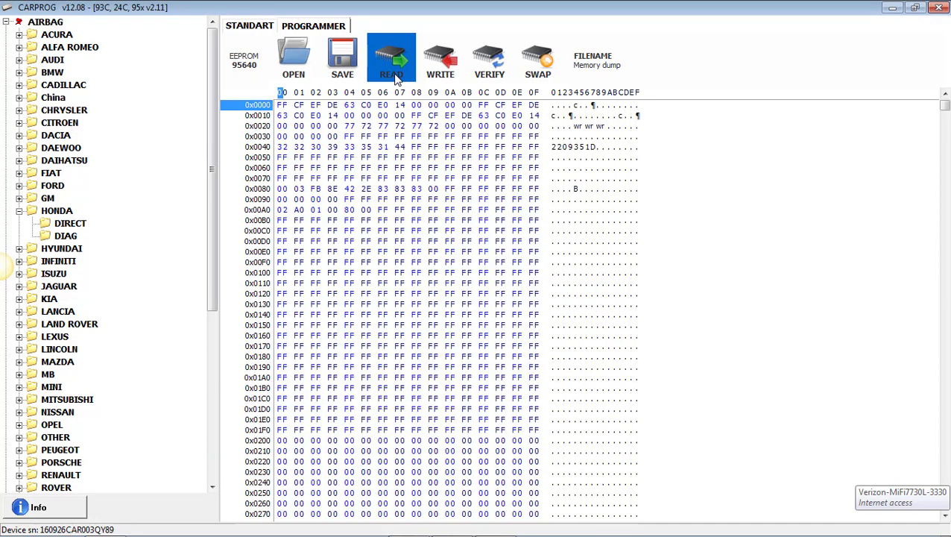
{"action": "left_click_drag", "start_coordinate": [944, 110], "coordinate": [944, 143]}
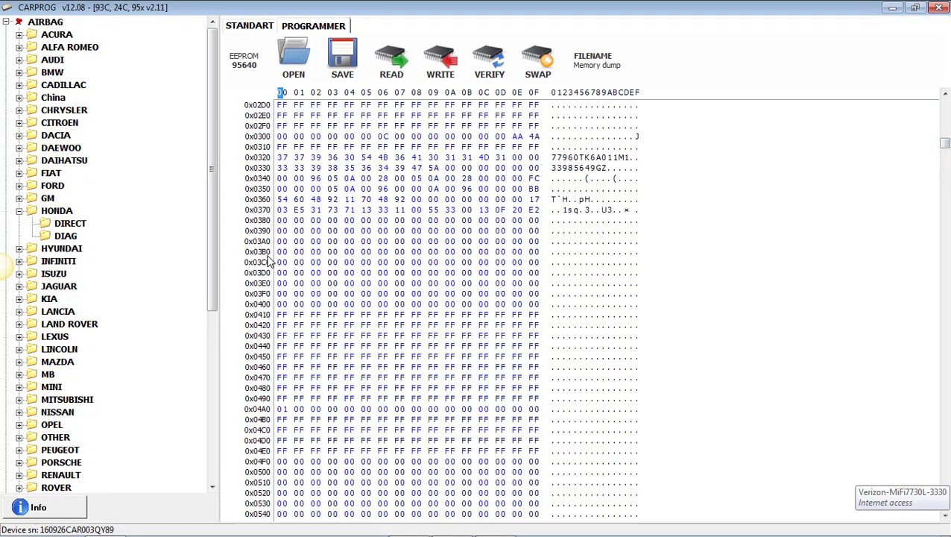
{"action": "left_click_drag", "start_coordinate": [279, 218], "coordinate": [537, 304]}
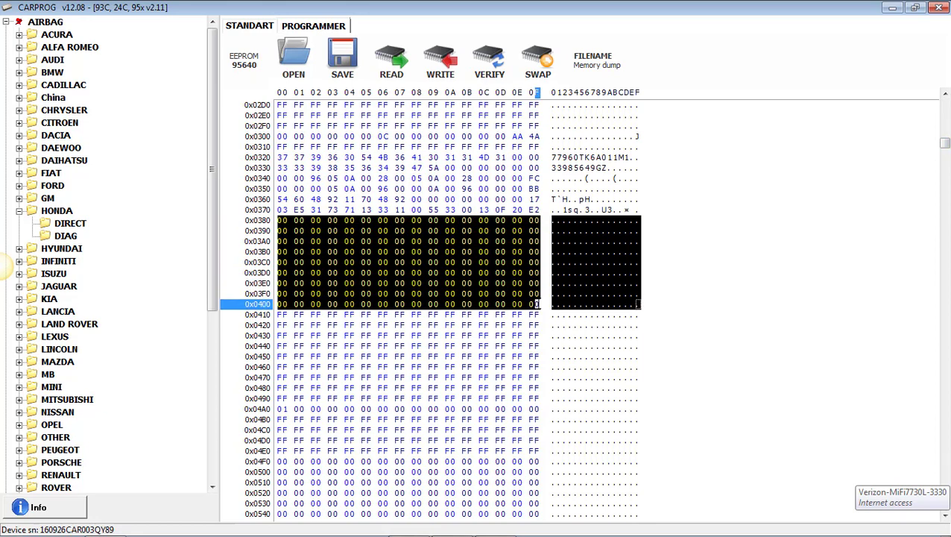